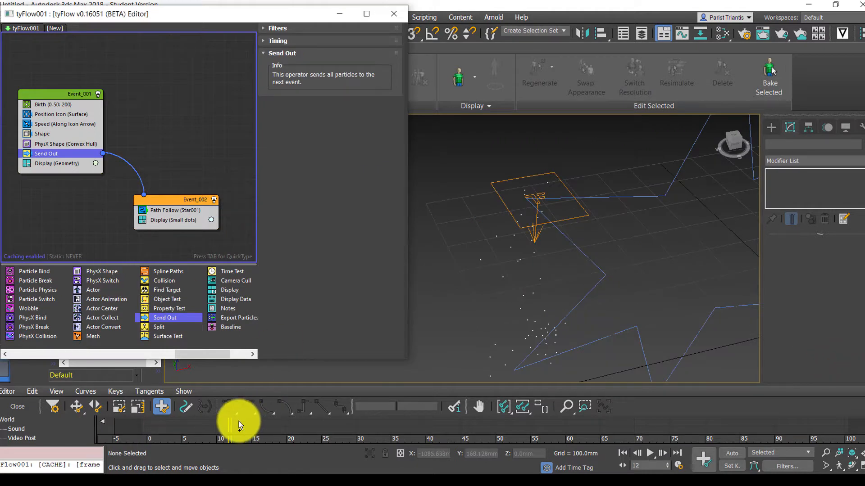
# Return the timeline to frame 0 and add a Slow operator above Path Follow in Event_002
pyautogui.moveTo(230, 426); pyautogui.dragTo(130, 413)
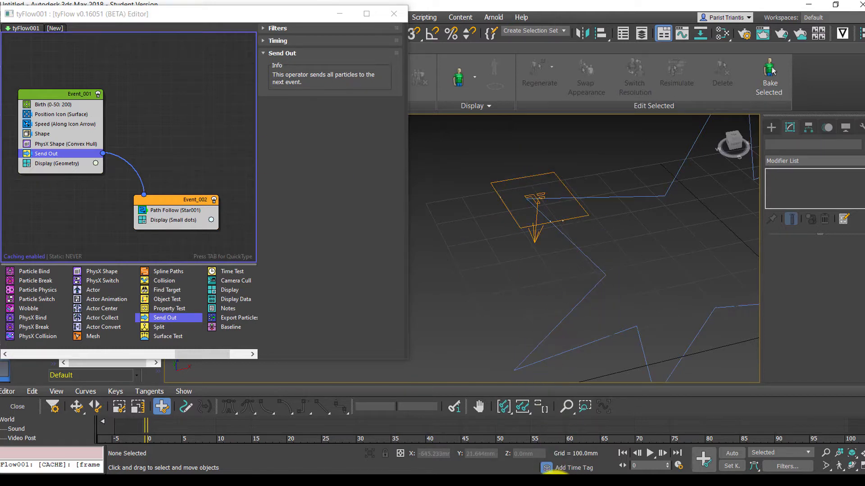
pyautogui.moveTo(183, 350); pyautogui.dragTo(26, 372)
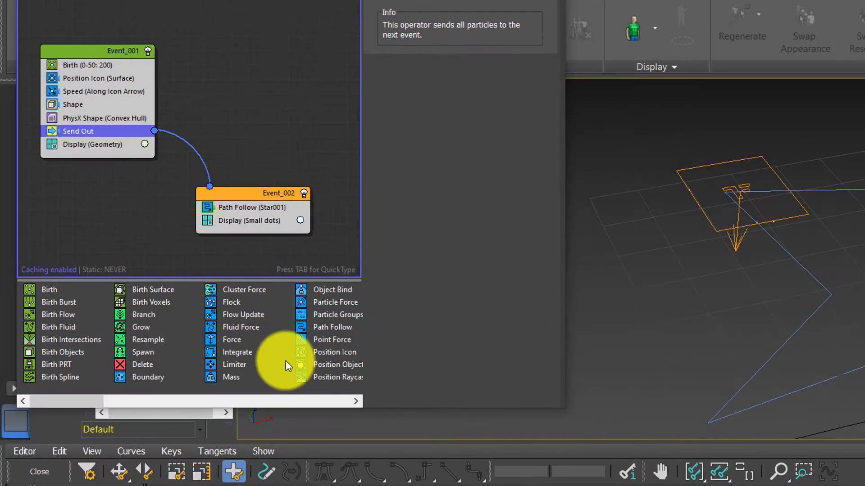
pyautogui.click(297, 406)
pyautogui.moveTo(271, 353); pyautogui.dragTo(253, 205)
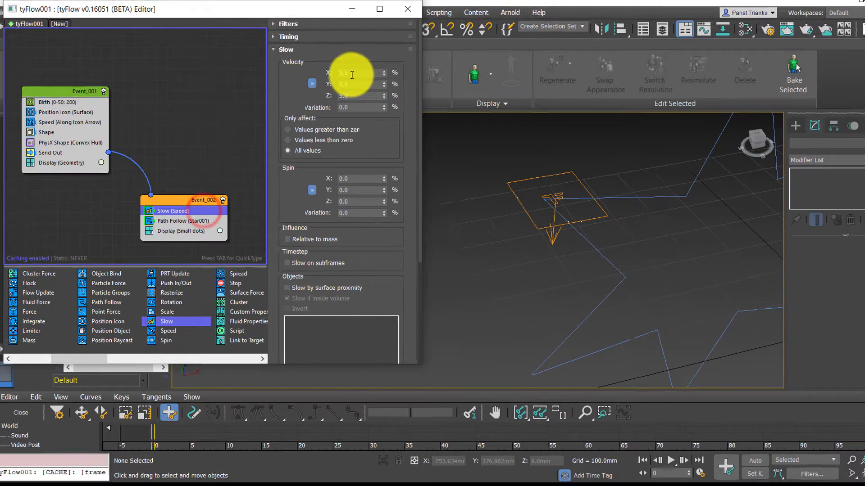
# Set the Slow operator's velocity to 100% on X, Y and Z
pyautogui.click(495, 20)
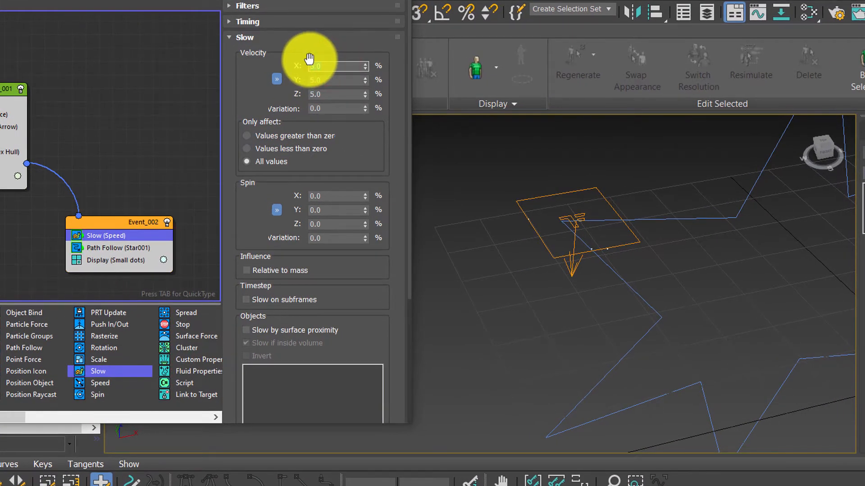
pyautogui.click(190, 139)
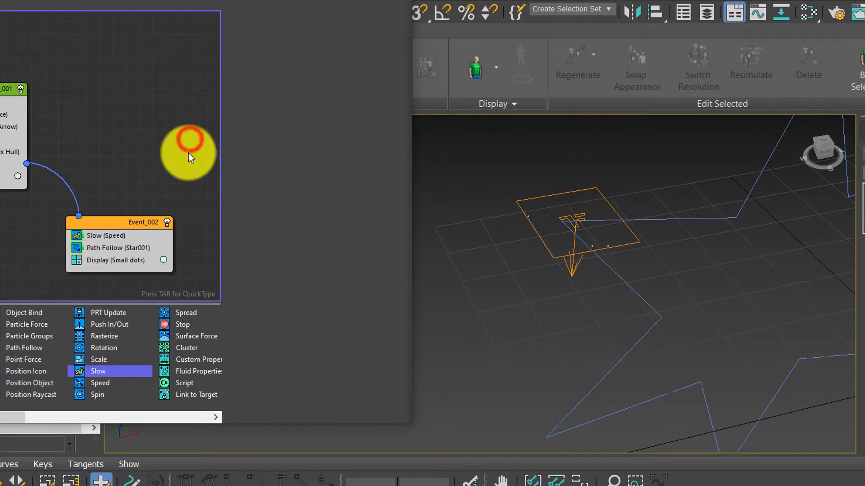
pyautogui.click(151, 234)
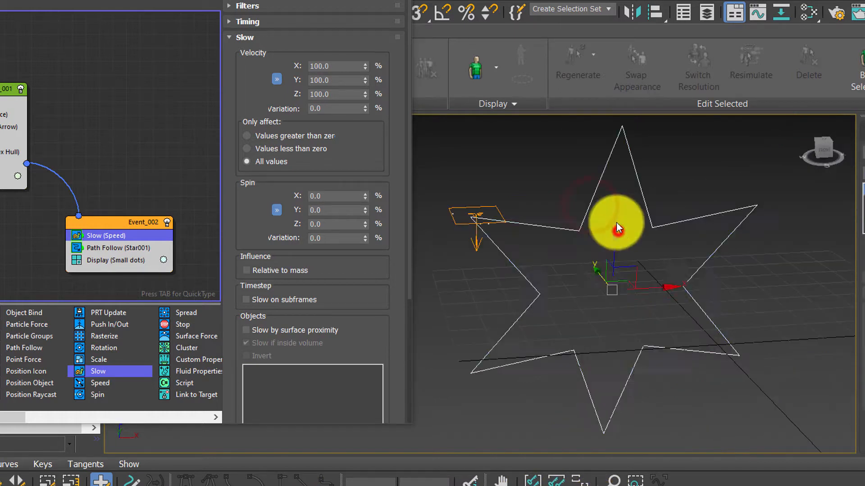
# Raise the star spline above the grid and move the particle emitter icon up to the star's upper-left point
pyautogui.click(612, 234)
pyautogui.click(585, 215)
pyautogui.moveTo(616, 236); pyautogui.dragTo(606, 143)
pyautogui.scroll(-4, 586, 317)
pyautogui.keyDown('alt'); pyautogui.moveTo(586, 318); pyautogui.dragTo(566, 299, button='middle'); pyautogui.keyUp('alt')
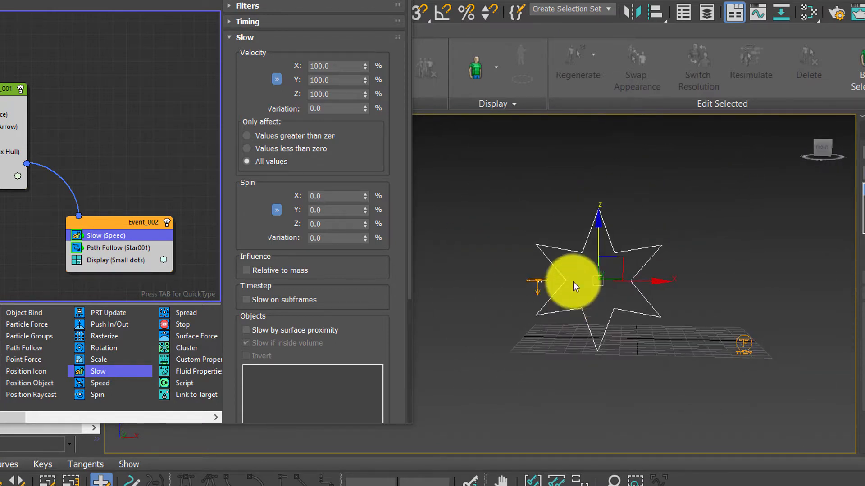
pyautogui.moveTo(599, 232); pyautogui.dragTo(593, 204)
pyautogui.moveTo(531, 277); pyautogui.dragTo(505, 172)
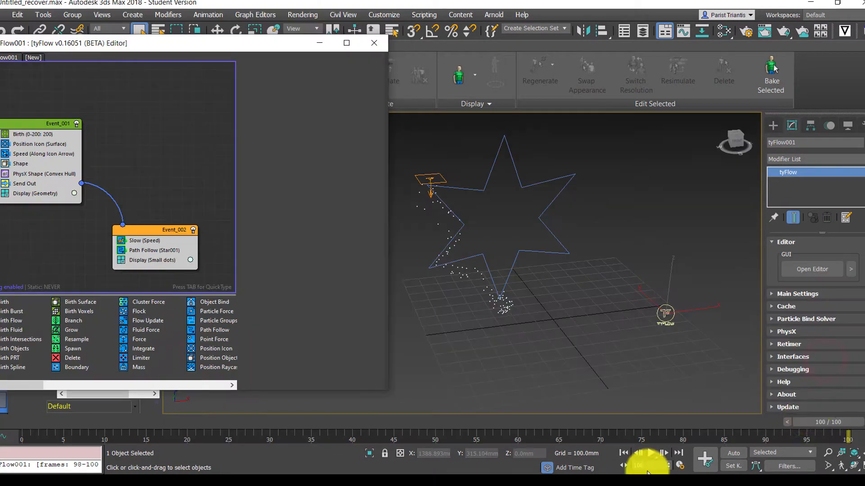
# Return to frame 0 and set the animation's end time to 500 in the time configuration
pyautogui.moveTo(180, 422); pyautogui.dragTo(38, 421)
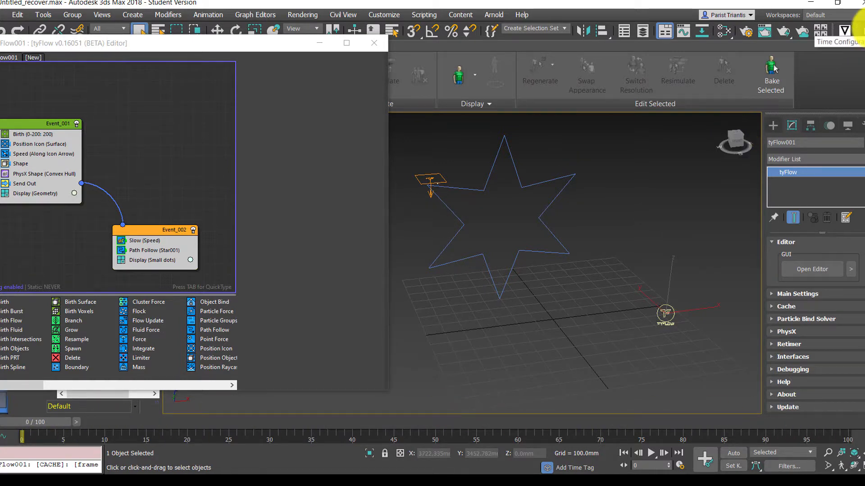
pyautogui.click(855, 33)
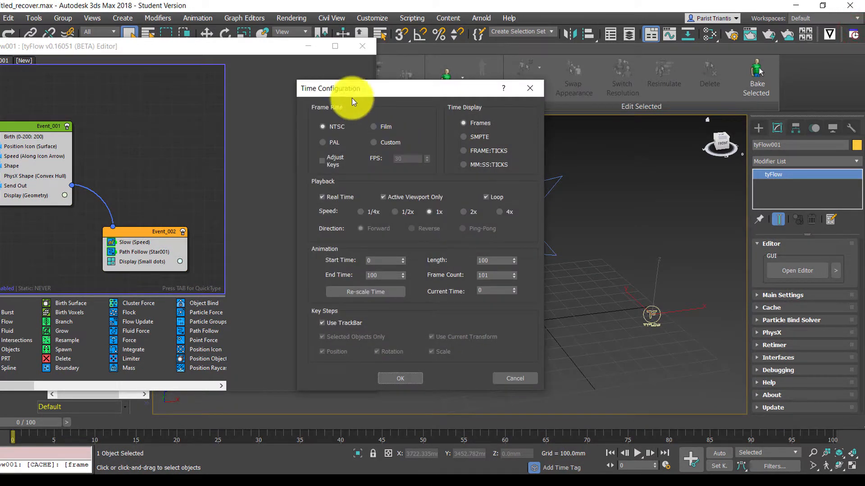
pyautogui.click(384, 273)
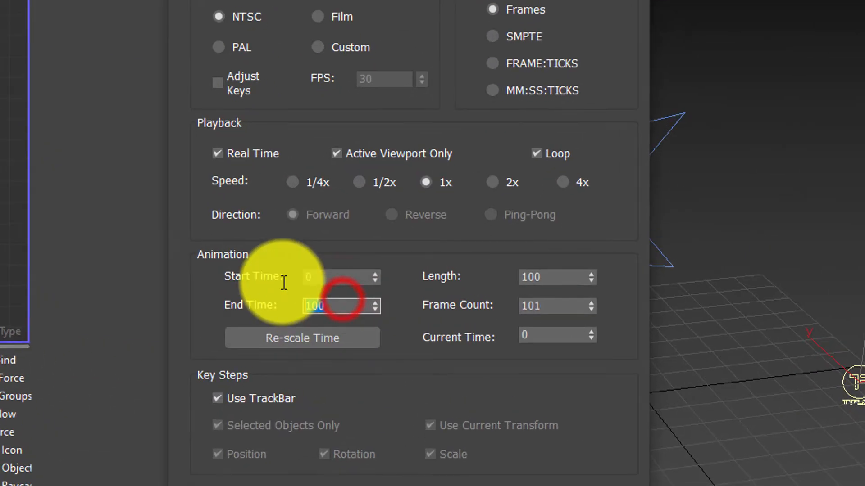
pyautogui.write('500')
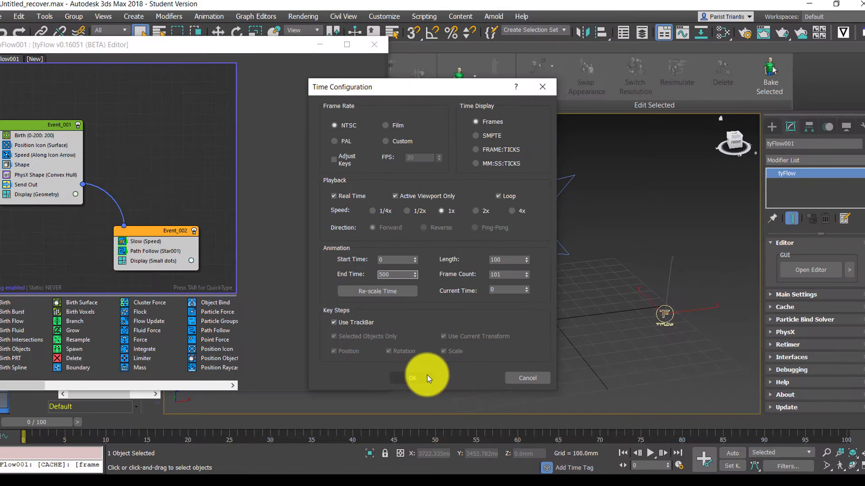
pyautogui.click(427, 375)
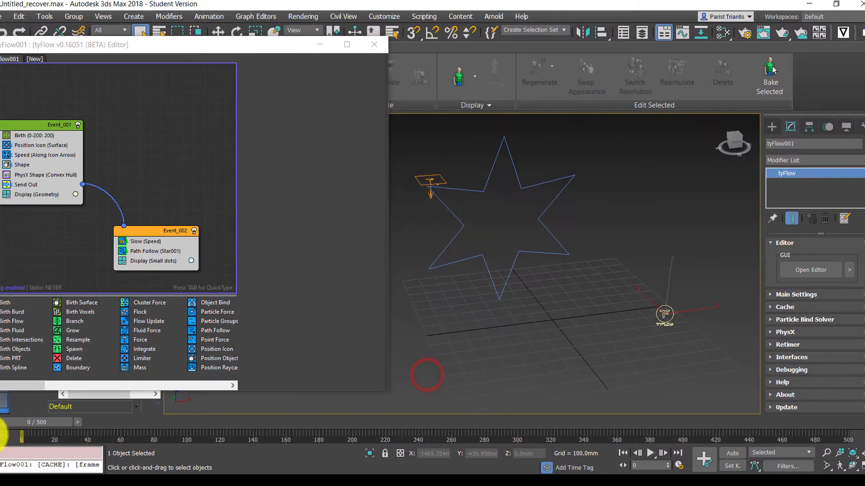
# Scrub through the timeline to examine how the particles travel along the star, and open the Path Follow operator's settings in Event_002
pyautogui.moveTo(23, 426); pyautogui.dragTo(833, 419)
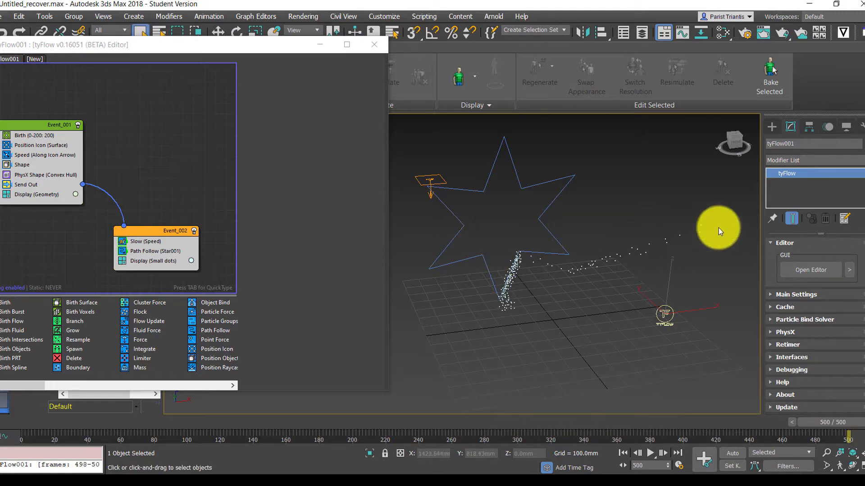
pyautogui.moveTo(819, 421); pyautogui.dragTo(327, 423)
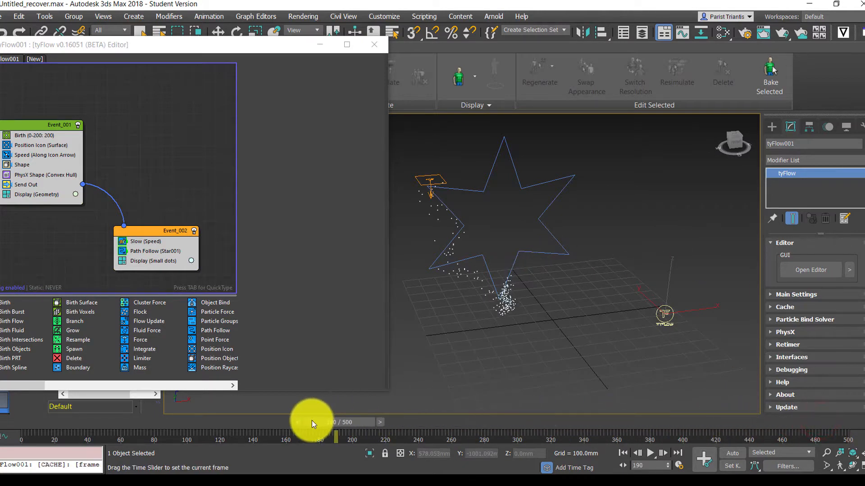
pyautogui.moveTo(73, 420); pyautogui.dragTo(190, 411)
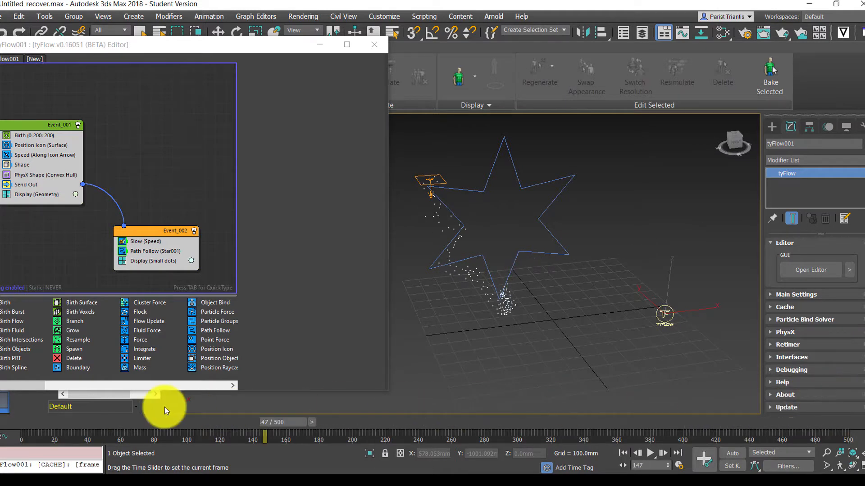
pyautogui.click(155, 251)
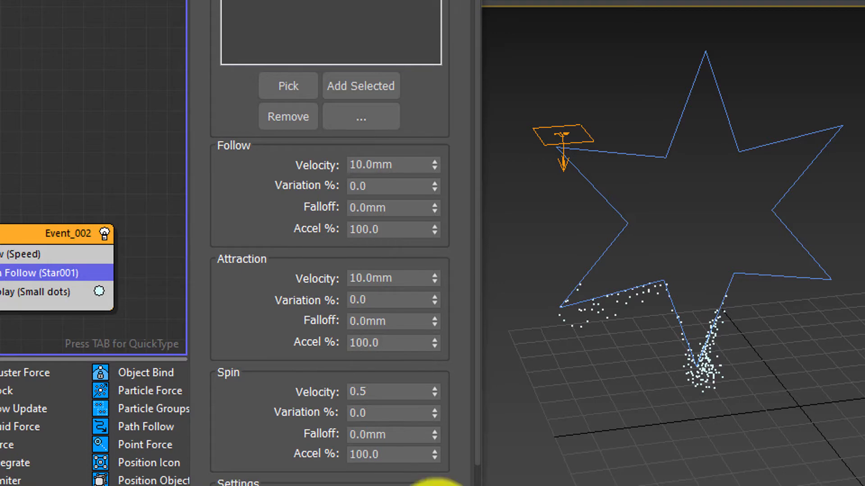
# Set the Path Follow attraction velocity to 0.07 mm and the spin velocity to 0, and examine the particles' motion
pyautogui.click(396, 300)
pyautogui.doubleClick(405, 279)
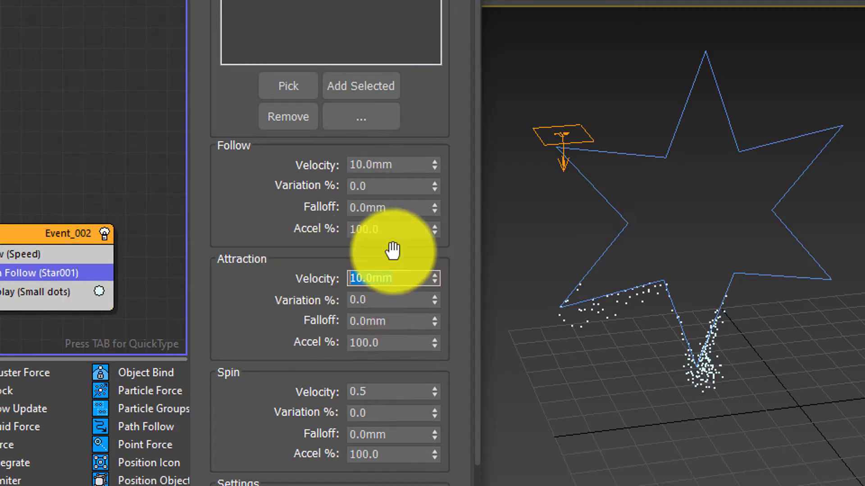
pyautogui.write('0.07')
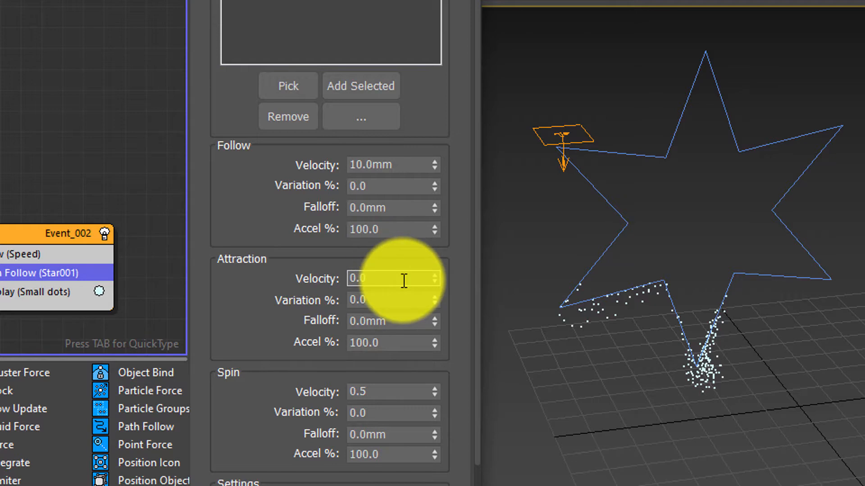
pyautogui.doubleClick(392, 393)
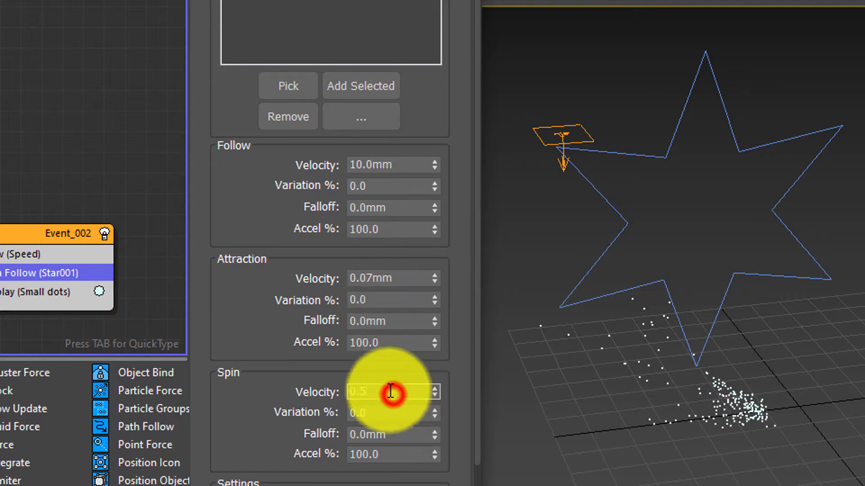
pyautogui.write('0')
pyautogui.press('Return')
pyautogui.click(431, 352)
pyautogui.click(401, 348)
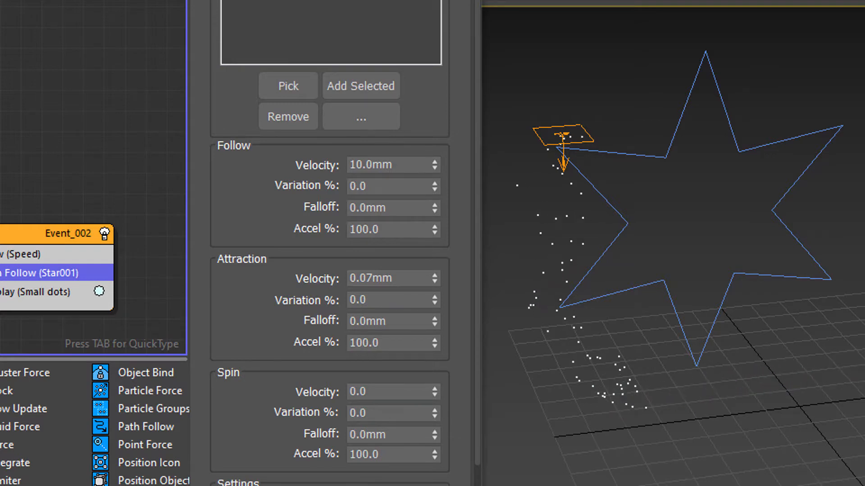
# Set the Path Follow attraction velocity back to 10 mm and the spin velocity back to 0.5
pyautogui.doubleClick(400, 277)
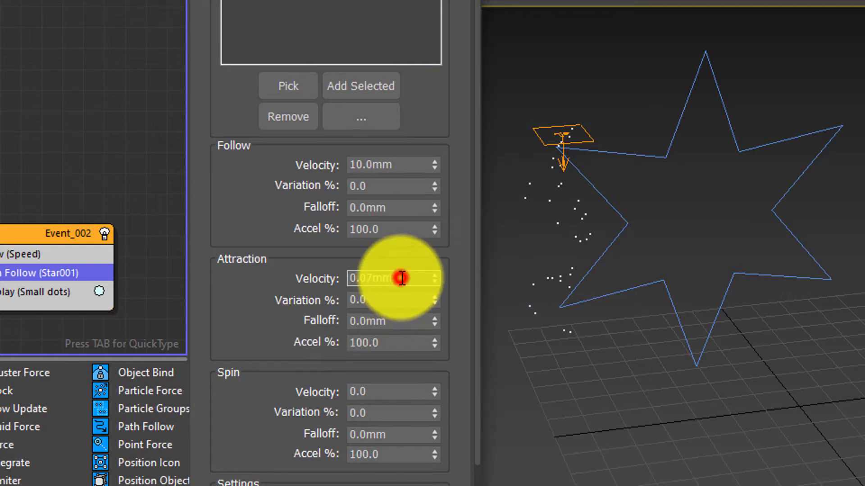
pyautogui.write('1')
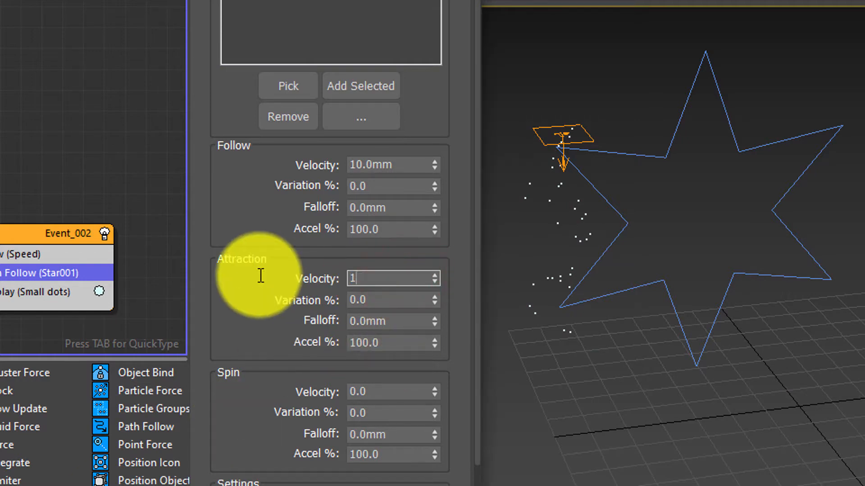
pyautogui.write('0')
pyautogui.click(378, 281)
pyautogui.click(389, 397)
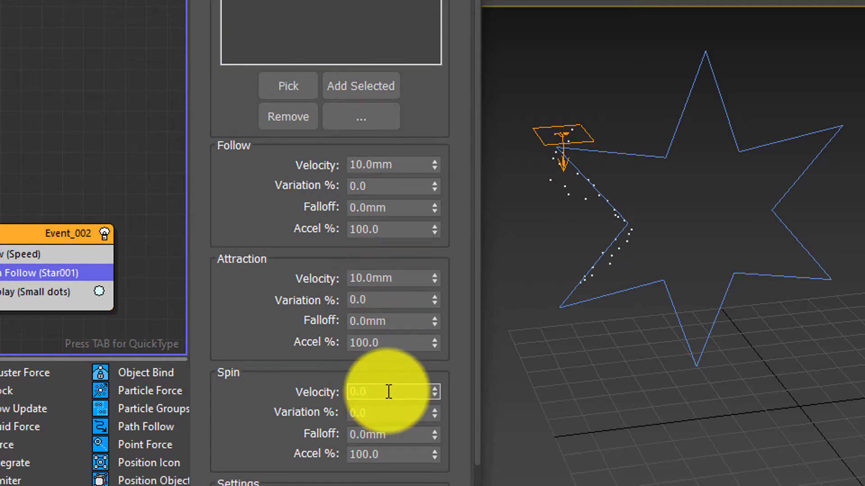
pyautogui.write('0.5')
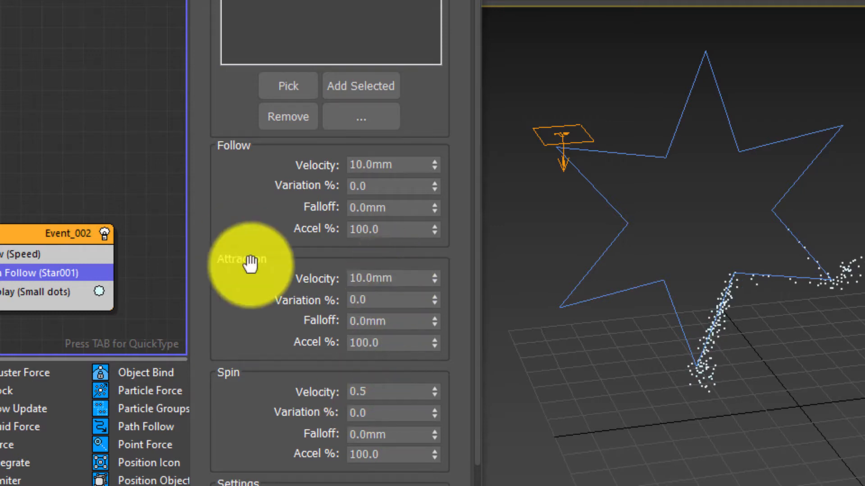
# Try attraction velocities of 40 mm and 80 mm in the Path Follow operator
pyautogui.click(389, 278)
pyautogui.write('40')
pyautogui.press('Return')
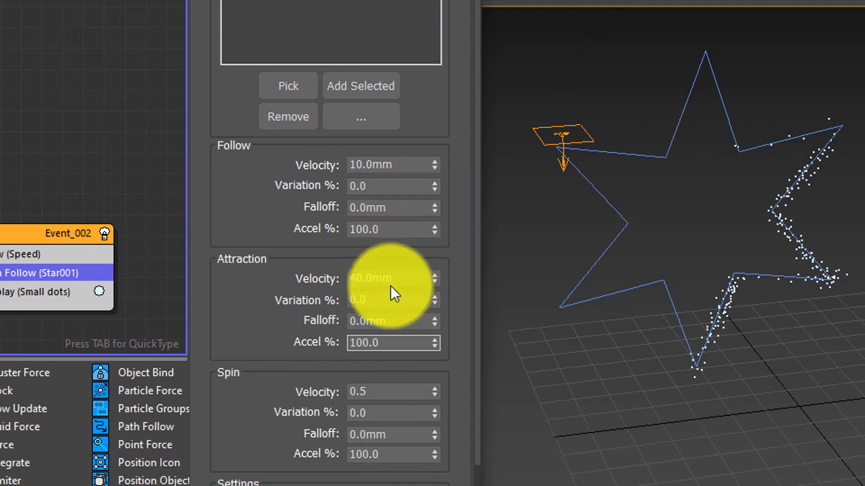
pyautogui.moveTo(402, 275); pyautogui.dragTo(354, 279)
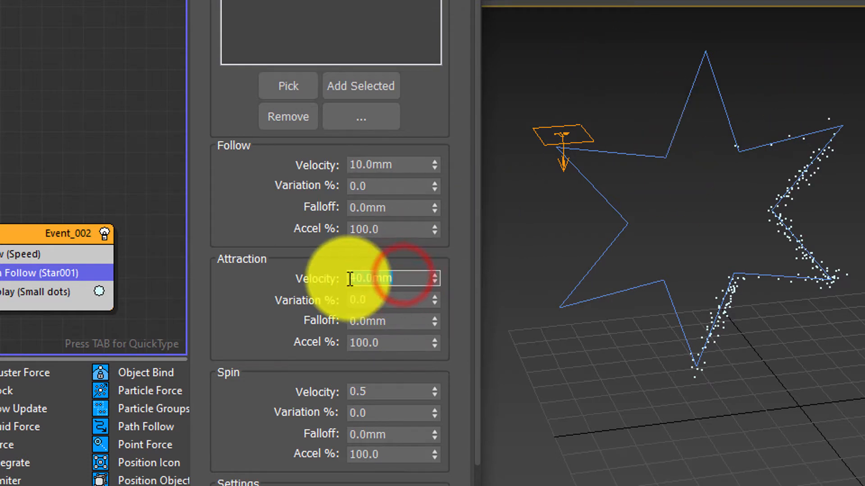
pyautogui.write('80')
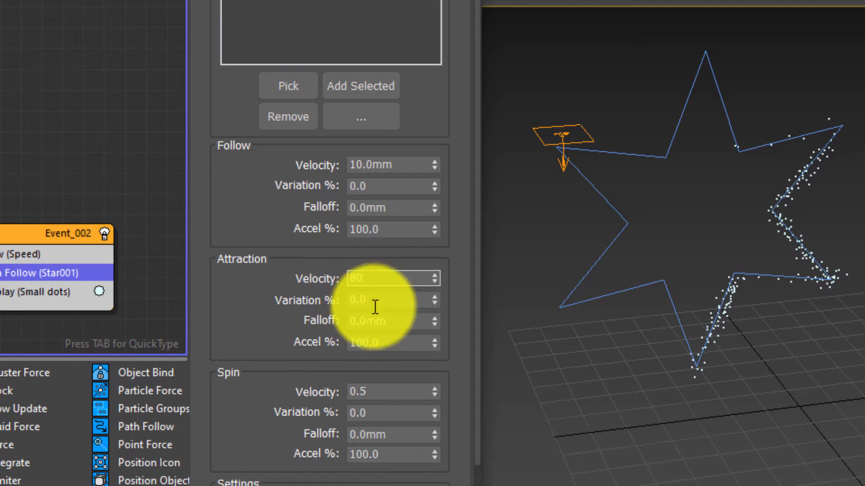
pyautogui.click(411, 394)
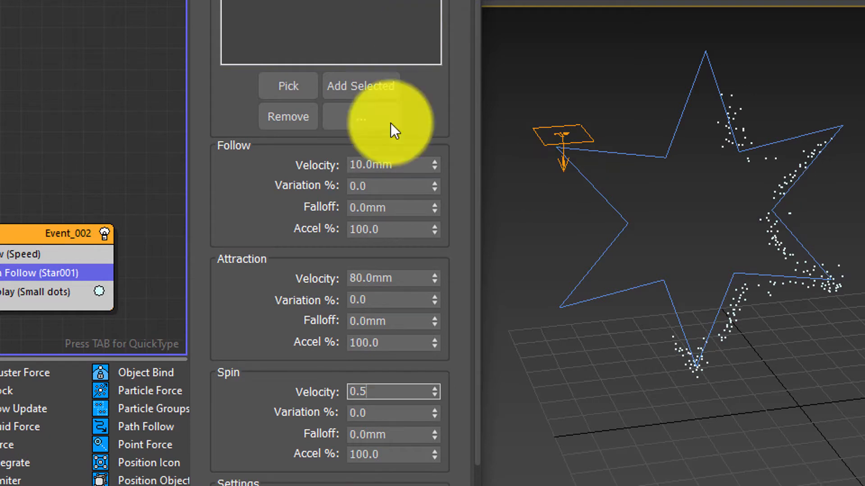
# Set the Path Follow attraction velocity to 100 mm and scrub the timeline to examine the particles around the star
pyautogui.moveTo(412, 276); pyautogui.dragTo(346, 277)
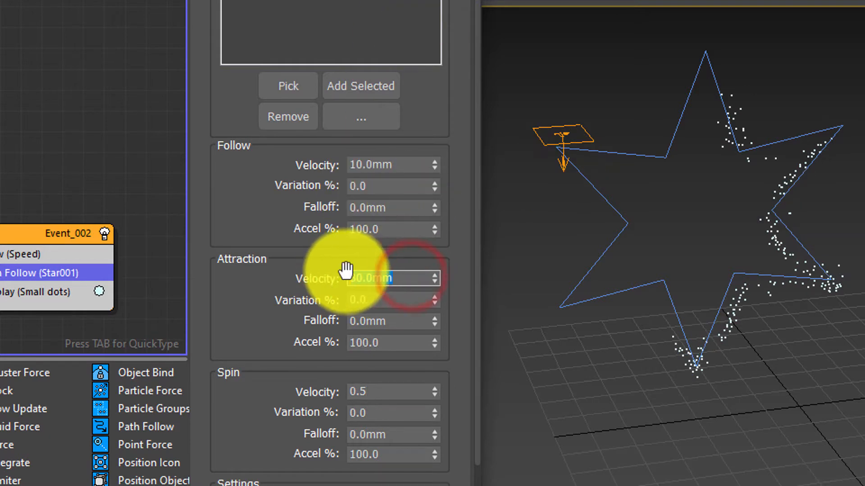
pyautogui.write('100')
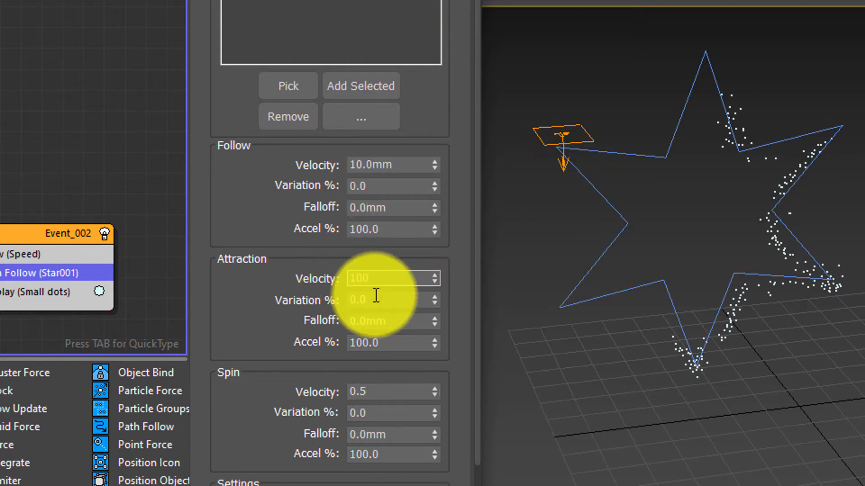
pyautogui.click(375, 296)
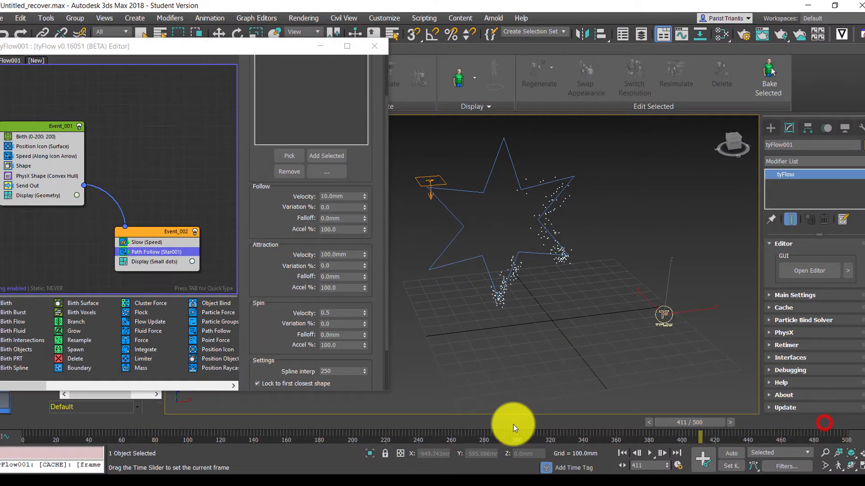
pyautogui.moveTo(513, 425); pyautogui.dragTo(278, 441)
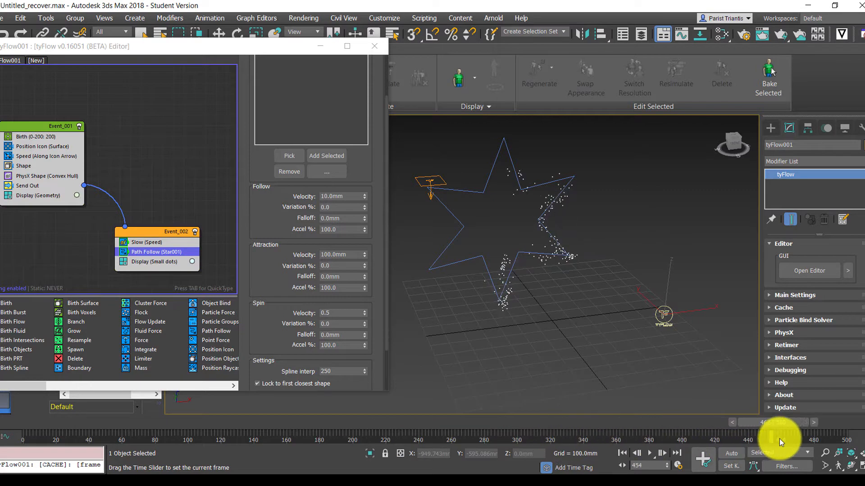
pyautogui.moveTo(773, 439); pyautogui.dragTo(857, 436)
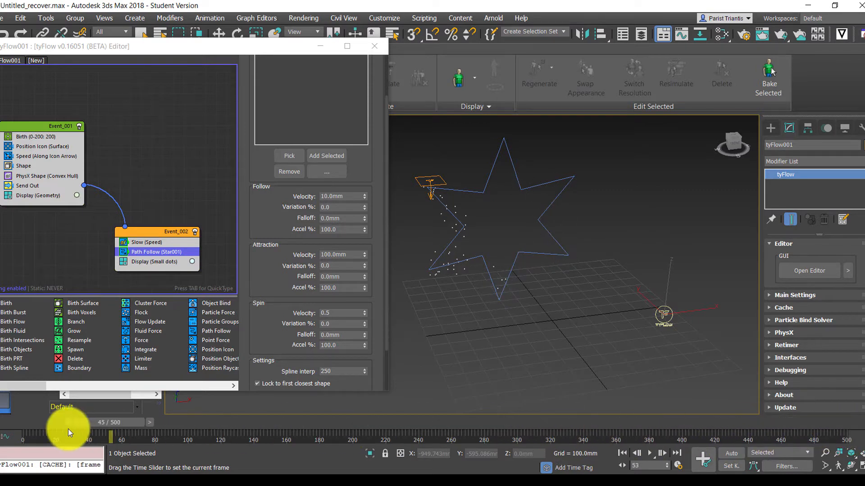
# Set the animation's end time to frame 800 and scrub the timeline to examine the particles around the star
pyautogui.click(862, 34)
pyautogui.click(397, 276)
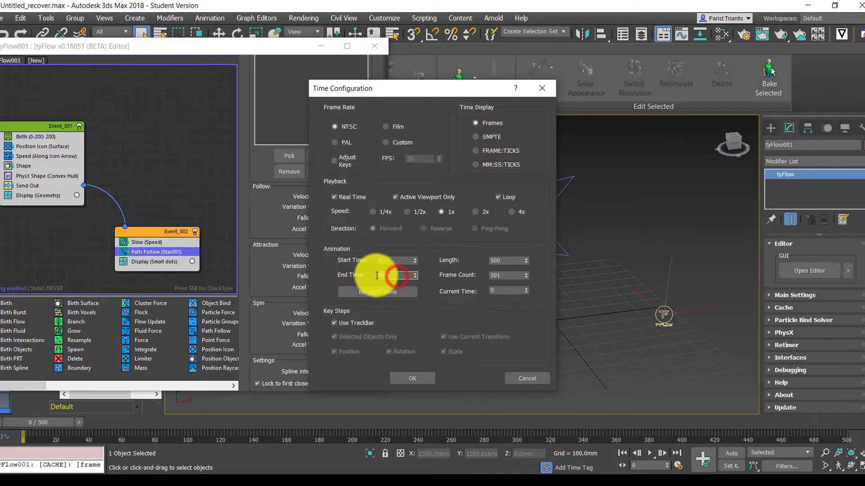
pyautogui.click(415, 377)
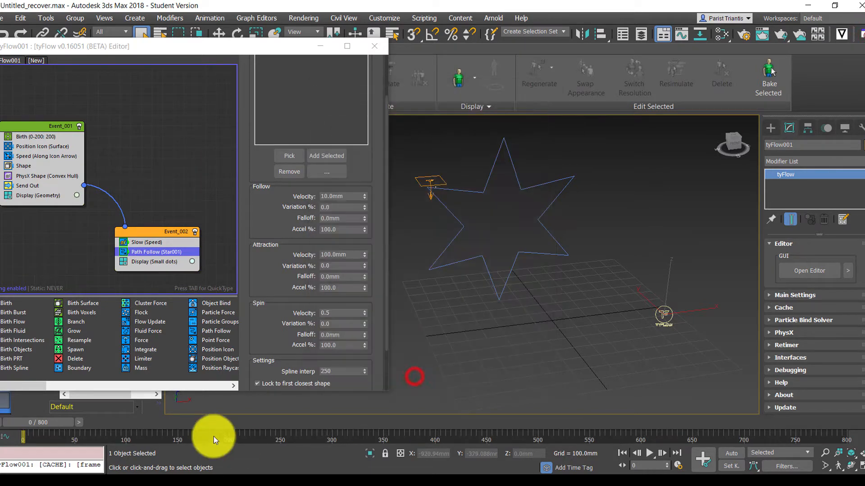
pyautogui.moveTo(68, 423); pyautogui.dragTo(707, 425)
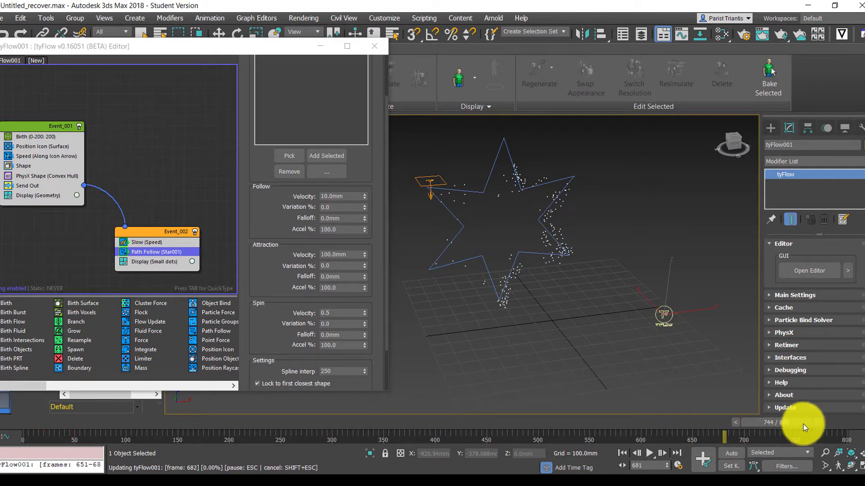
pyautogui.moveTo(819, 423); pyautogui.dragTo(431, 420)
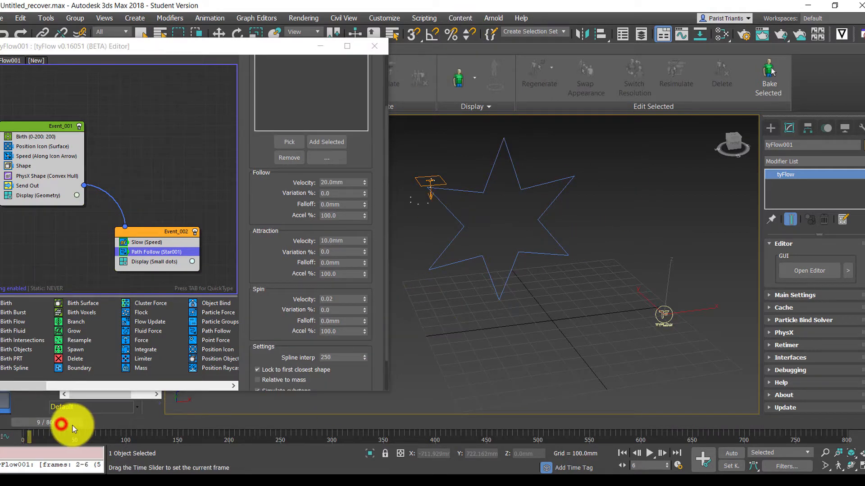
# Scrub the longer timeline back and forth to examine how the particles follow the star with the current Path Follow values
pyautogui.moveTo(63, 423); pyautogui.dragTo(162, 425)
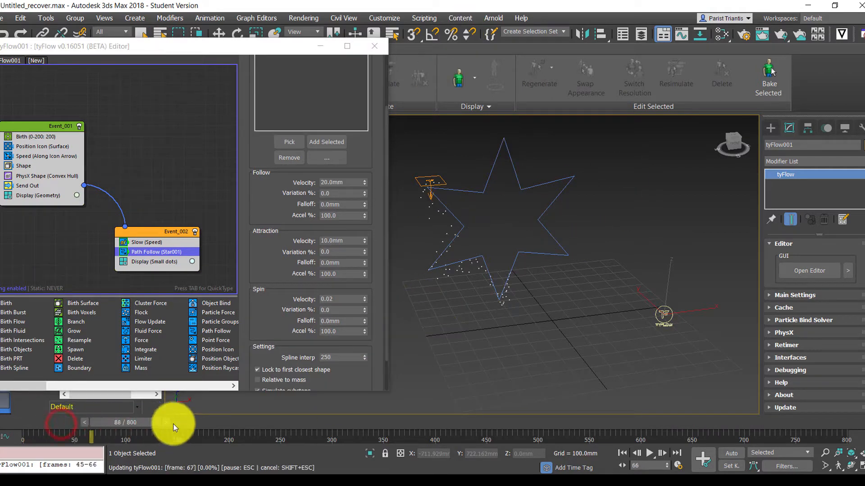
pyautogui.moveTo(231, 420); pyautogui.dragTo(591, 427)
pyautogui.moveTo(426, 423); pyautogui.dragTo(51, 424)
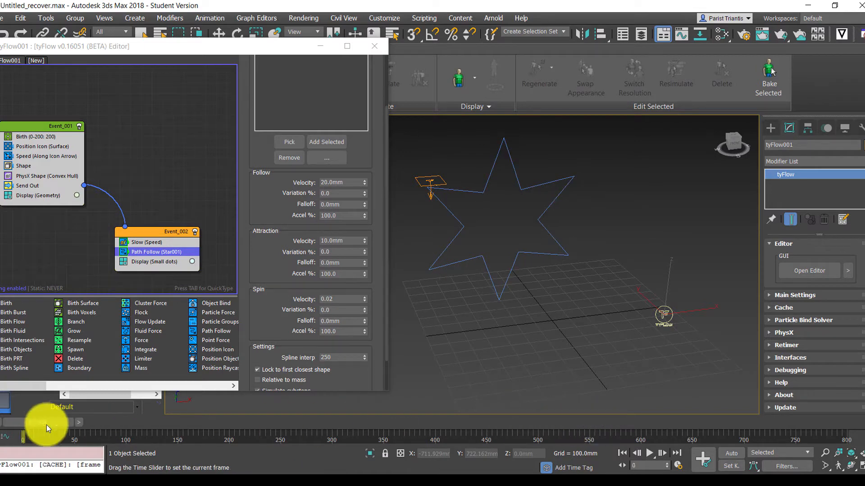
pyautogui.moveTo(102, 434); pyautogui.dragTo(61, 428)
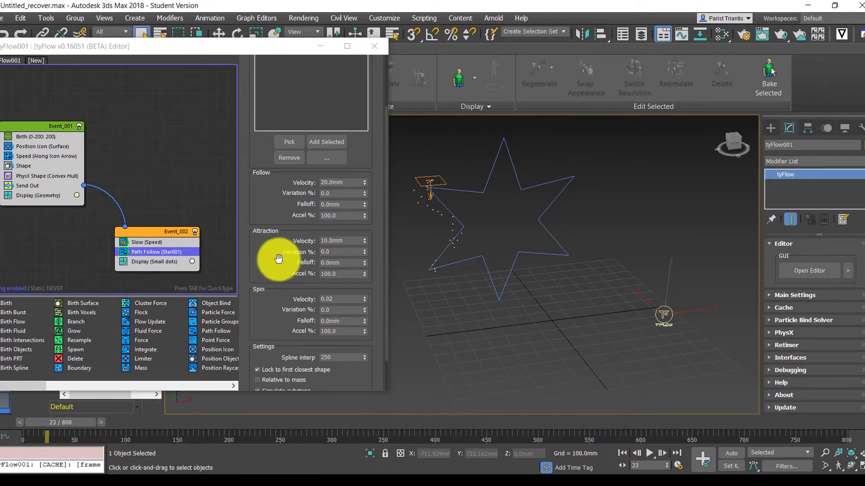
# Try a Path Follow attraction velocity of 0.5 mm and scrub the timeline to examine the particles' motion
pyautogui.click(348, 239)
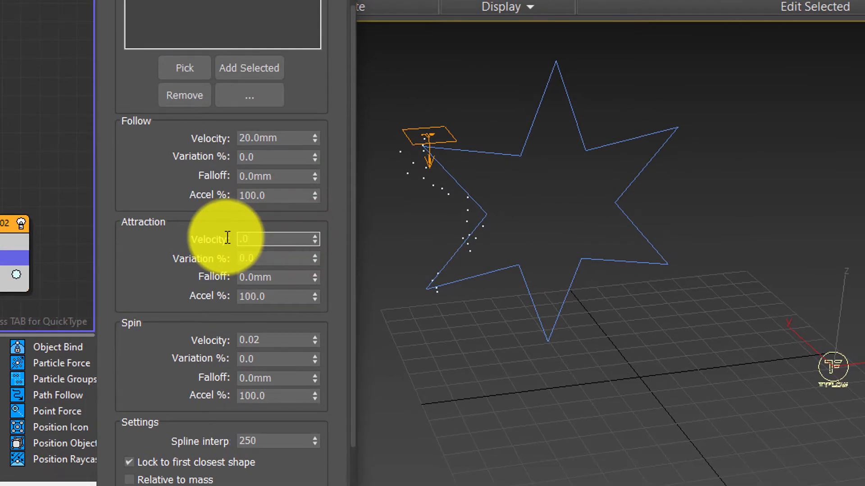
pyautogui.write('.5')
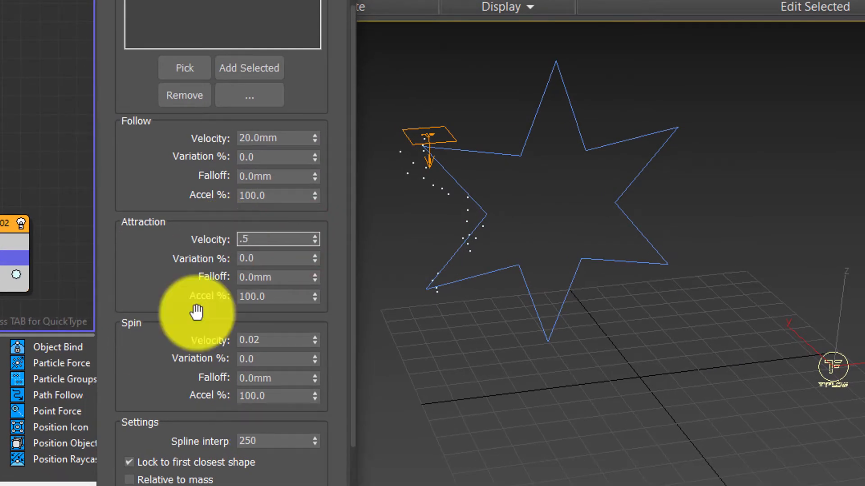
pyautogui.click(302, 241)
pyautogui.press('Return')
pyautogui.click(321, 261)
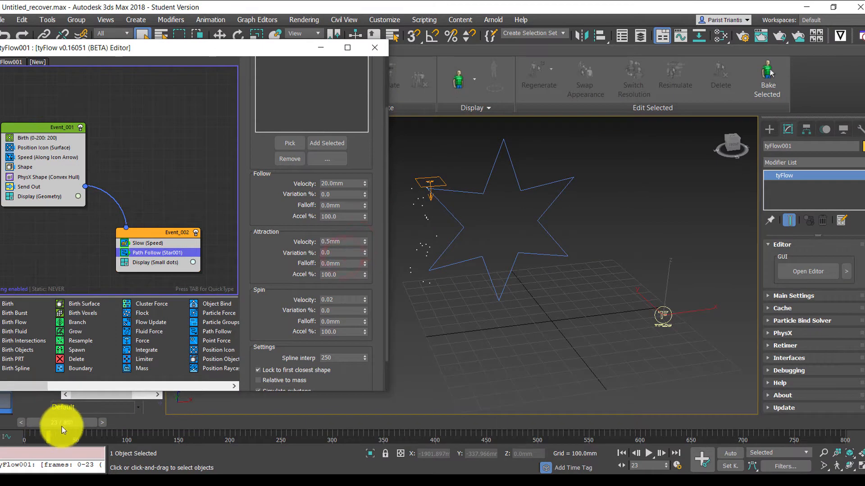
pyautogui.click(64, 421)
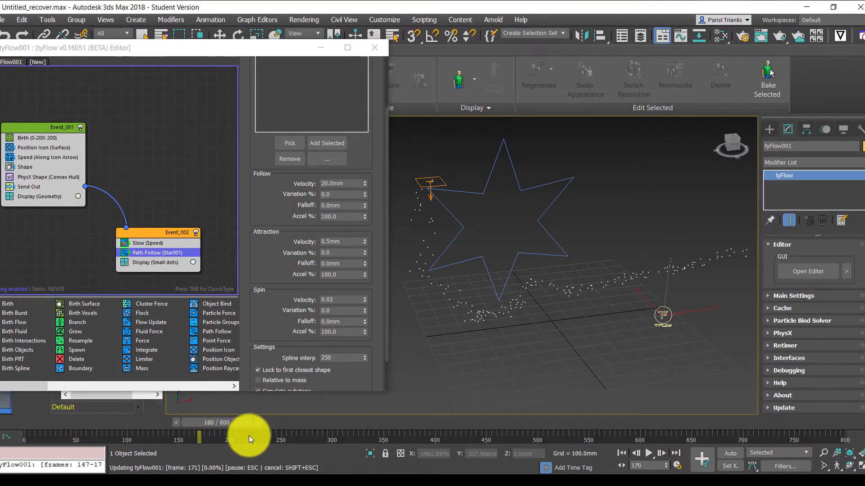
pyautogui.moveTo(330, 436); pyautogui.dragTo(39, 450)
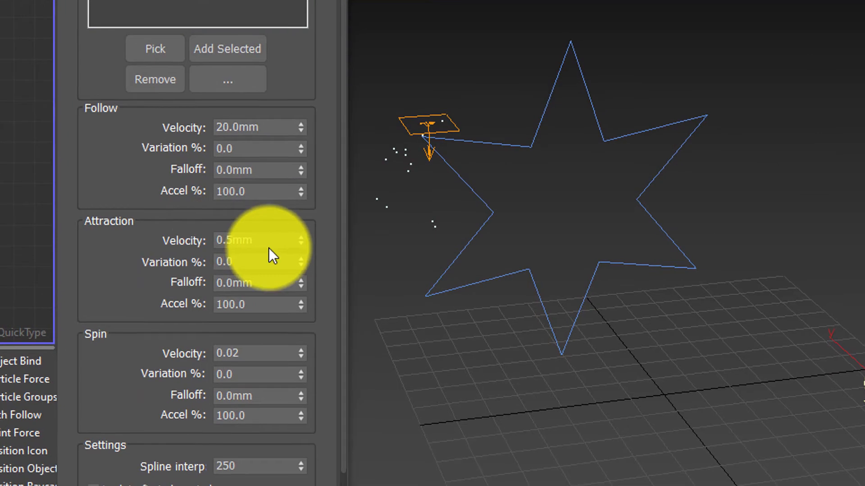
# Set the Path Follow attraction velocity to 10 mm and scrub and play the animation to check the particles along the star
pyautogui.moveTo(313, 246); pyautogui.dragTo(274, 242)
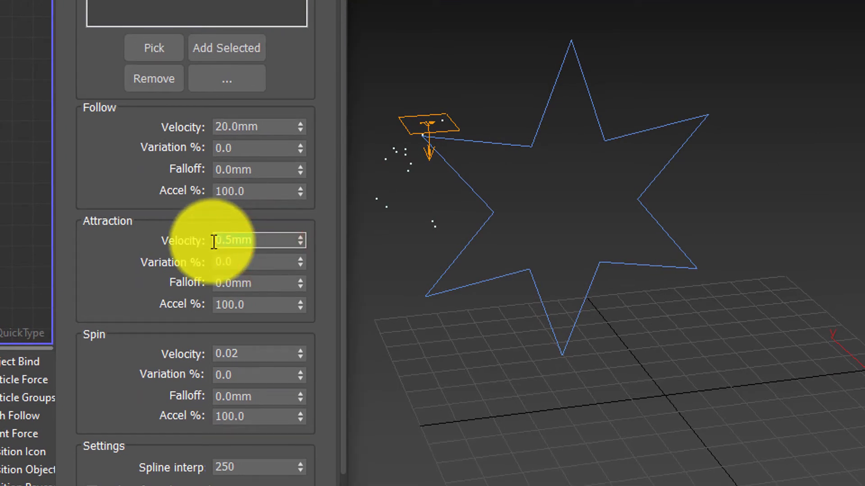
pyautogui.write('10')
pyautogui.click(239, 262)
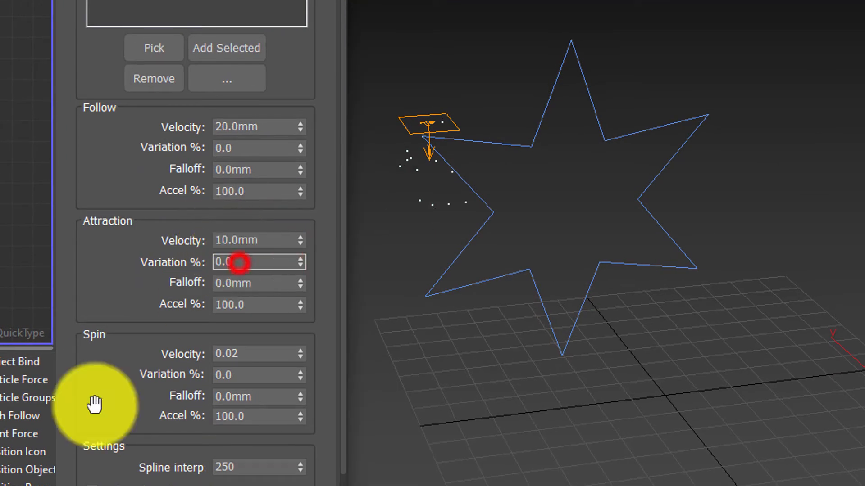
pyautogui.moveTo(27, 467); pyautogui.dragTo(326, 453)
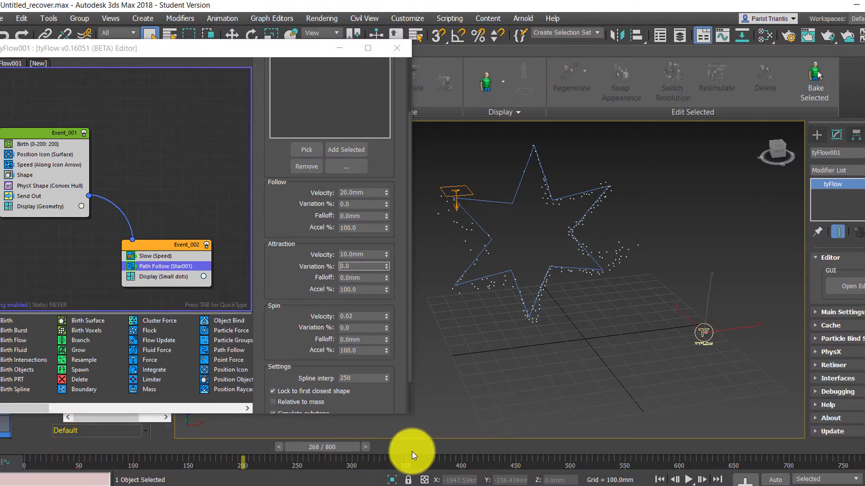
pyautogui.moveTo(412, 451); pyautogui.dragTo(738, 447)
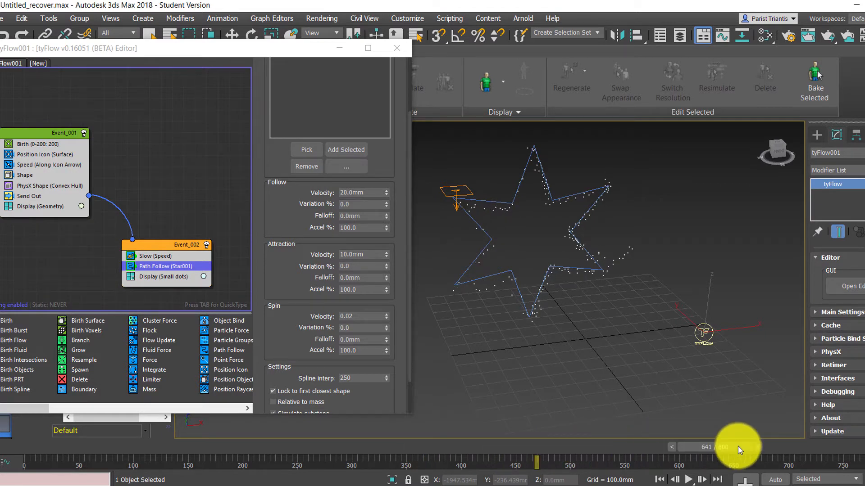
pyautogui.click(858, 448)
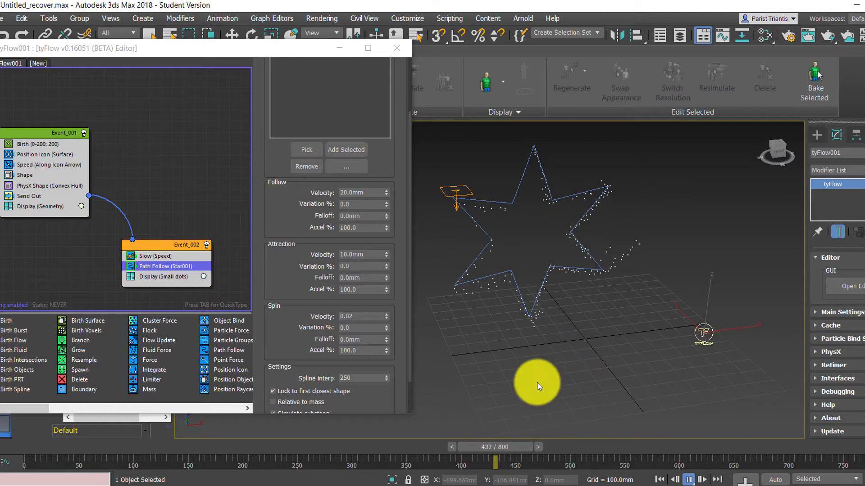
pyautogui.click(689, 479)
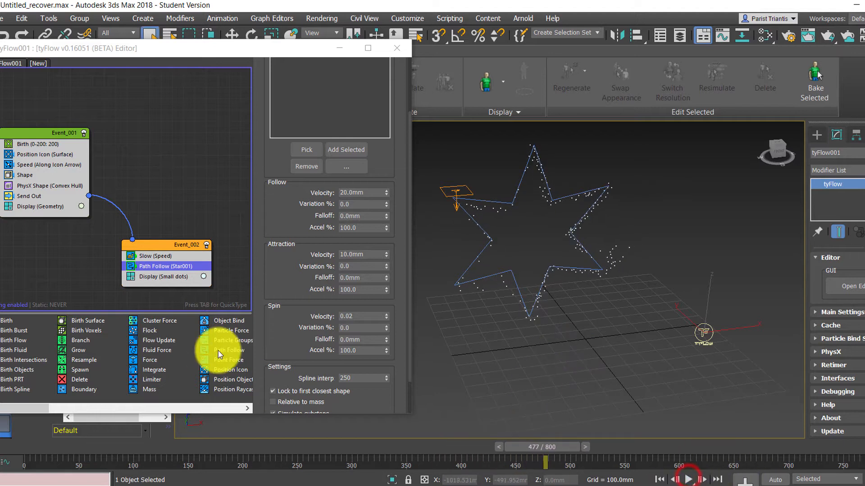
# Change the display type of Event_002 to Geometry, deselect the flow and play the animation from the start
pyautogui.scroll(3, 359, 274)
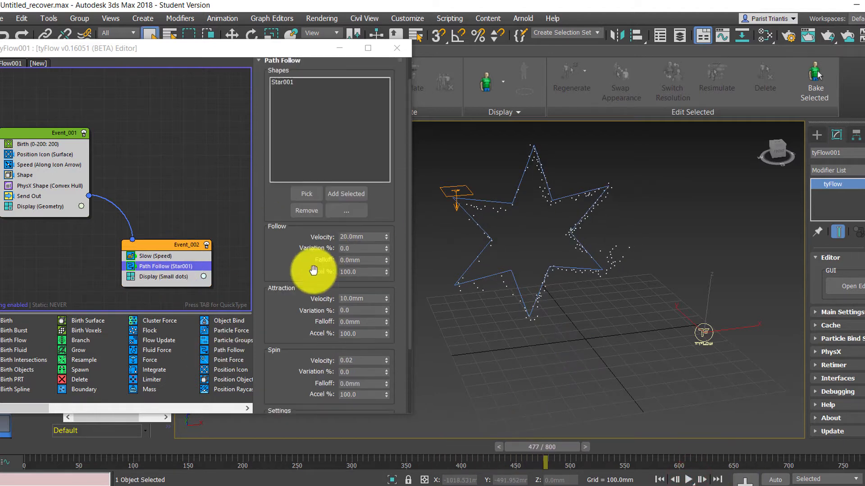
pyautogui.click(163, 278)
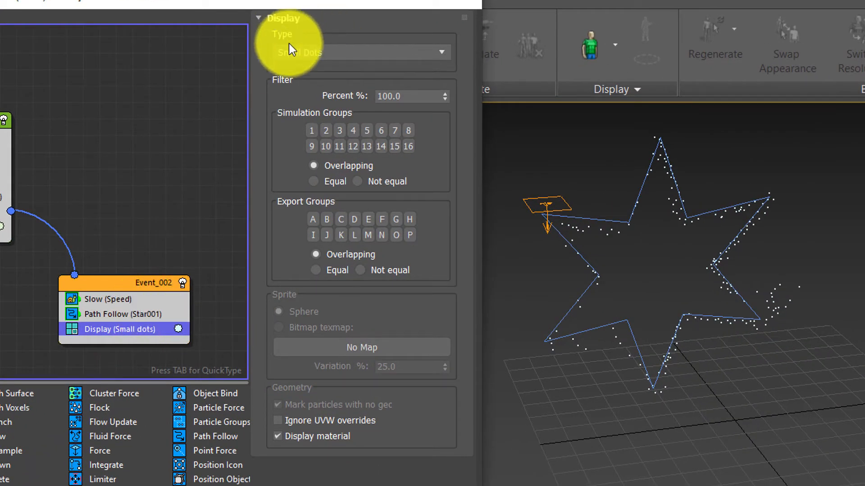
pyautogui.click(295, 53)
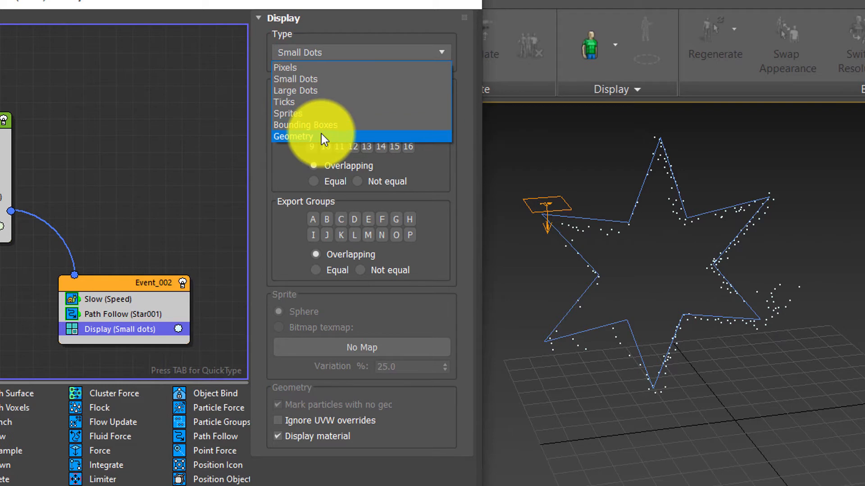
pyautogui.click(321, 135)
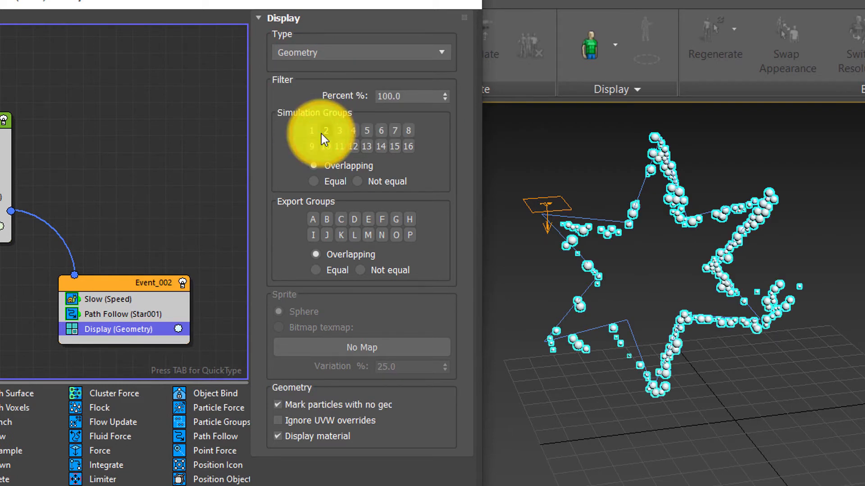
pyautogui.click(829, 250)
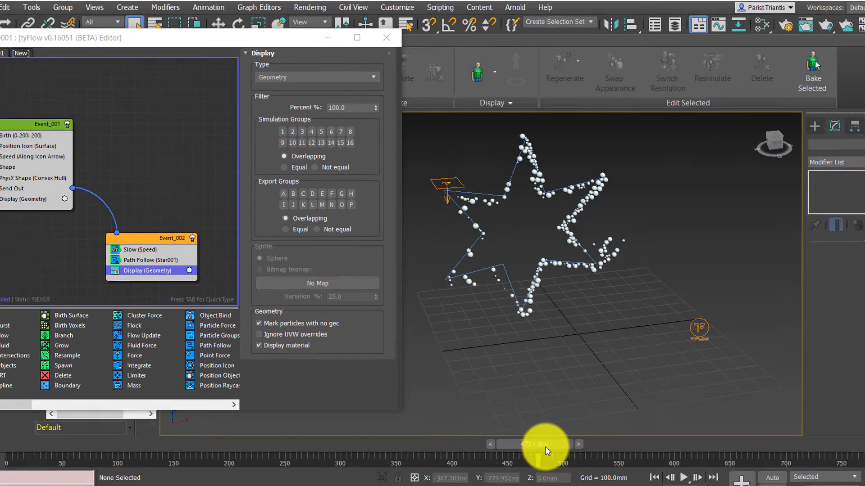
pyautogui.moveTo(521, 423); pyautogui.dragTo(24, 424)
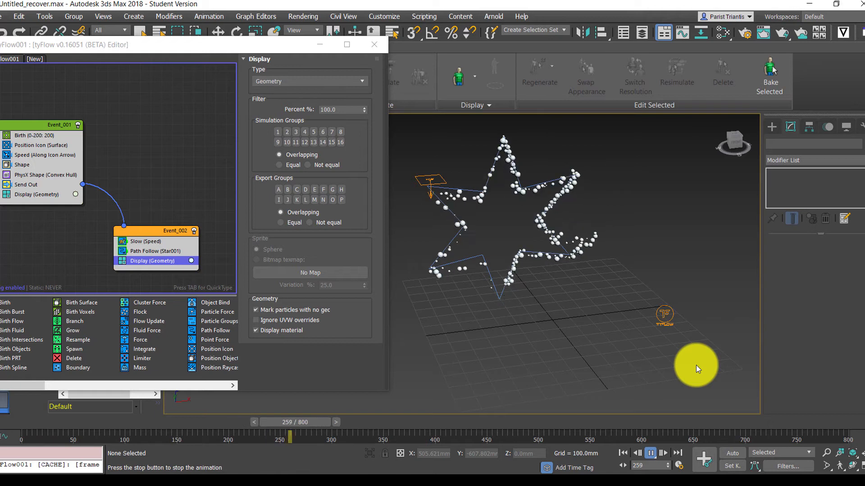
pyautogui.click(654, 453)
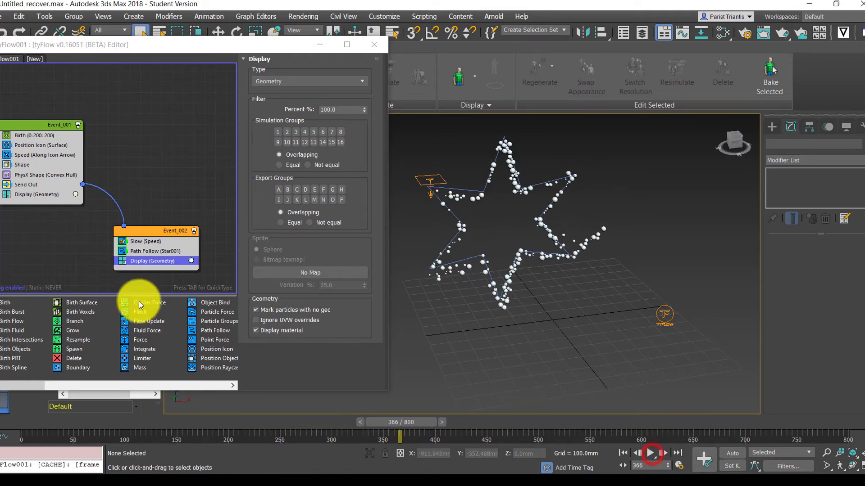
# Set the Follow acceleration of the Path Follow operator to 80% and play the animation from an early frame
pyautogui.click(159, 251)
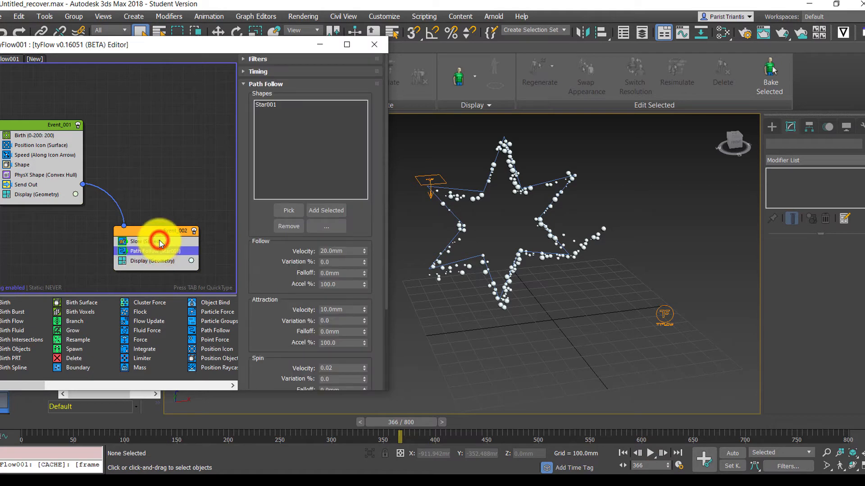
pyautogui.click(161, 242)
pyautogui.click(159, 251)
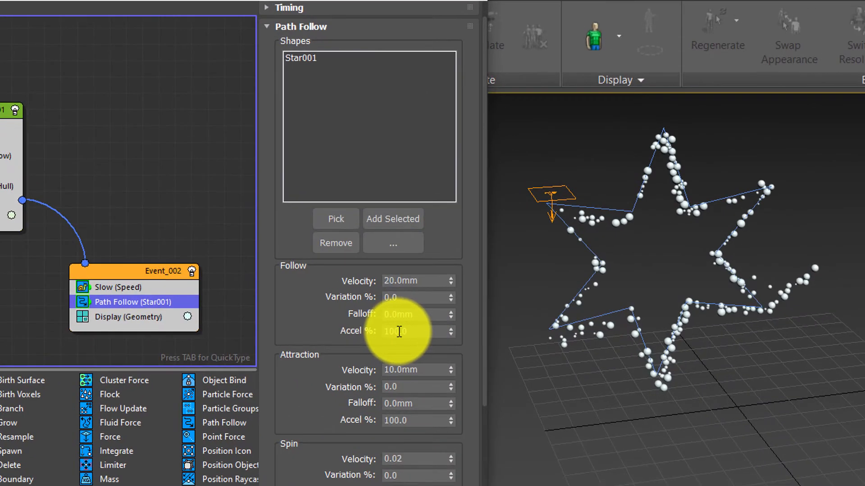
pyautogui.click(332, 271)
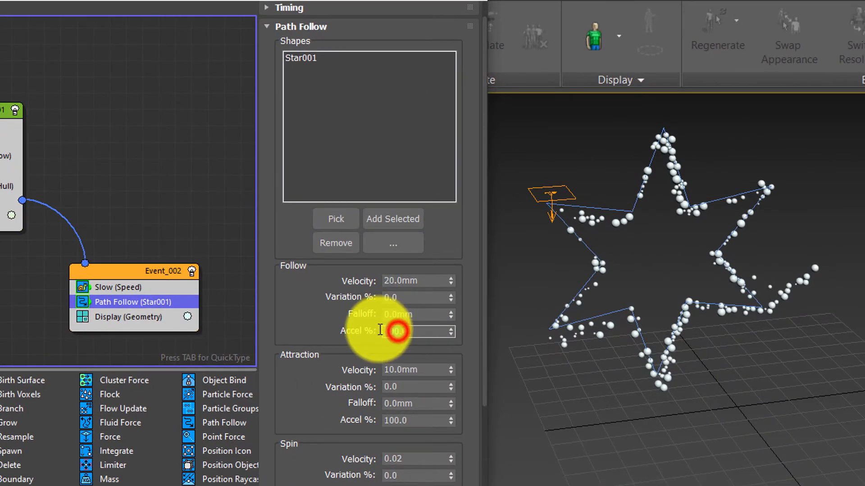
pyautogui.click(409, 370)
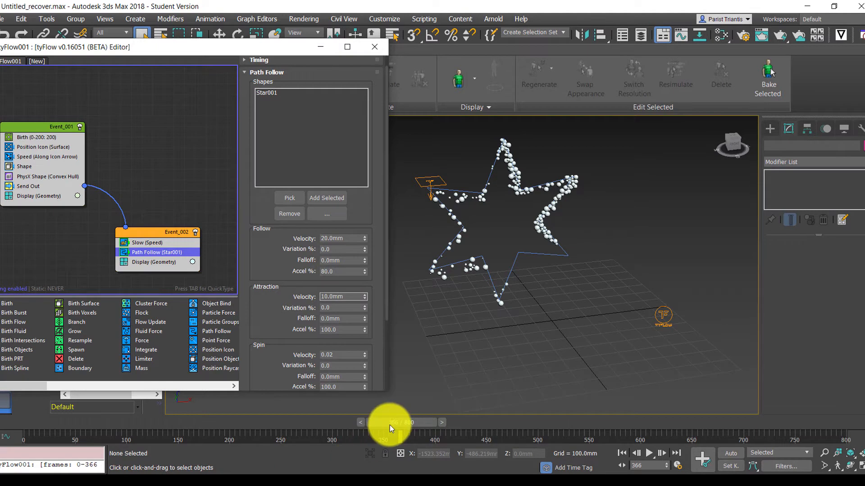
pyautogui.moveTo(390, 426); pyautogui.dragTo(96, 425)
pyautogui.click(650, 453)
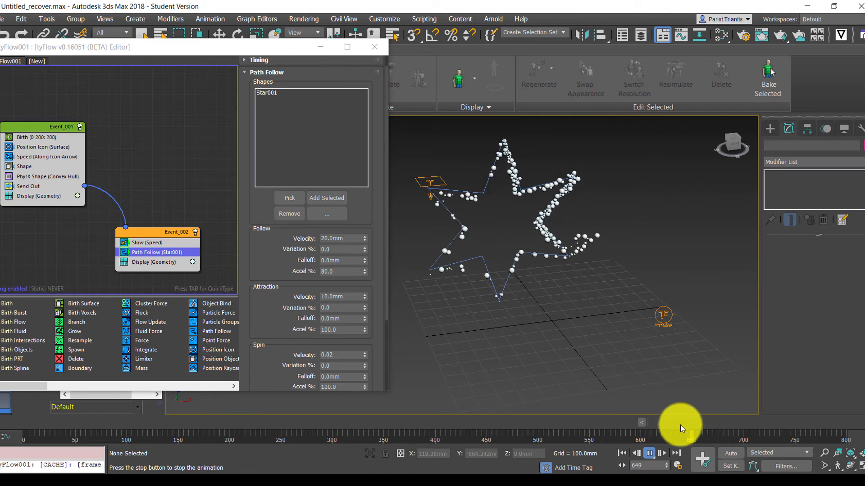
pyautogui.click(649, 453)
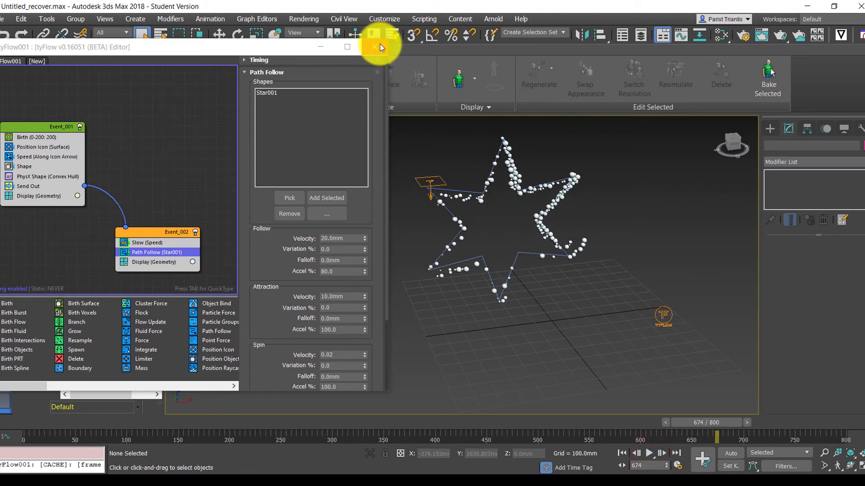
# Close the tyFlow editor, hide Star001 and tyIcon001 while keeping tyFlow001 visible, and clear the selection
pyautogui.click(379, 47)
pyautogui.click(518, 253)
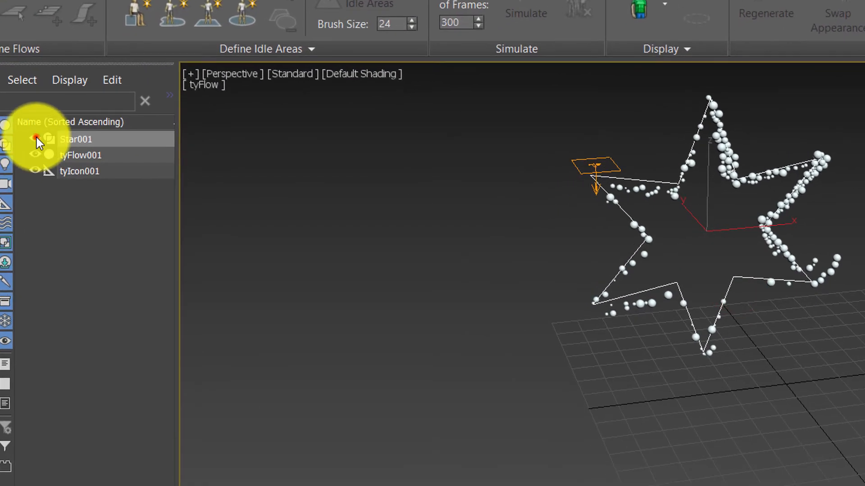
pyautogui.click(36, 139)
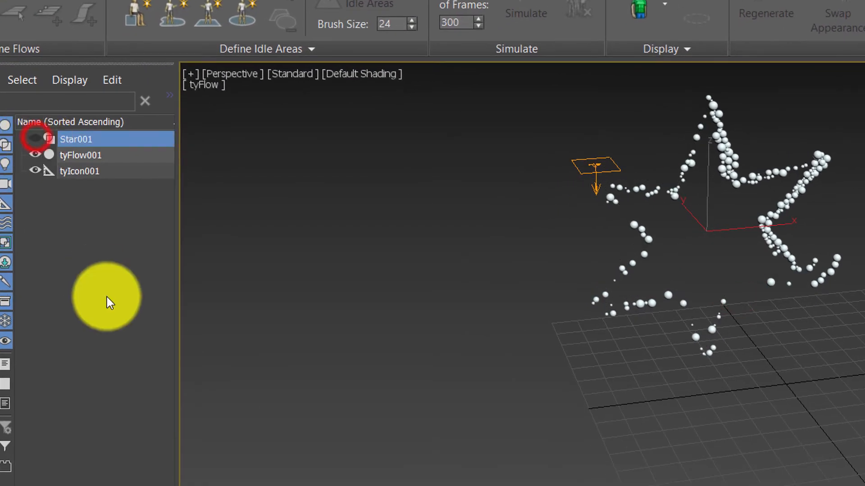
pyautogui.click(36, 155)
pyautogui.click(40, 151)
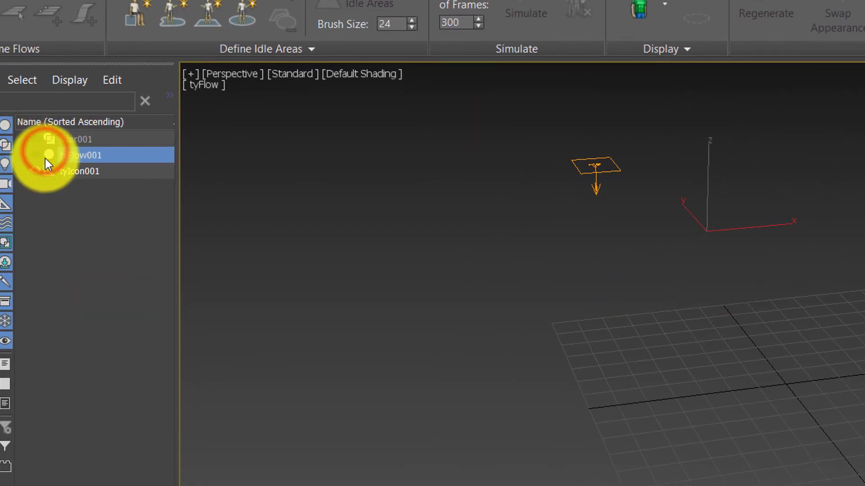
pyautogui.click(32, 155)
pyautogui.click(34, 170)
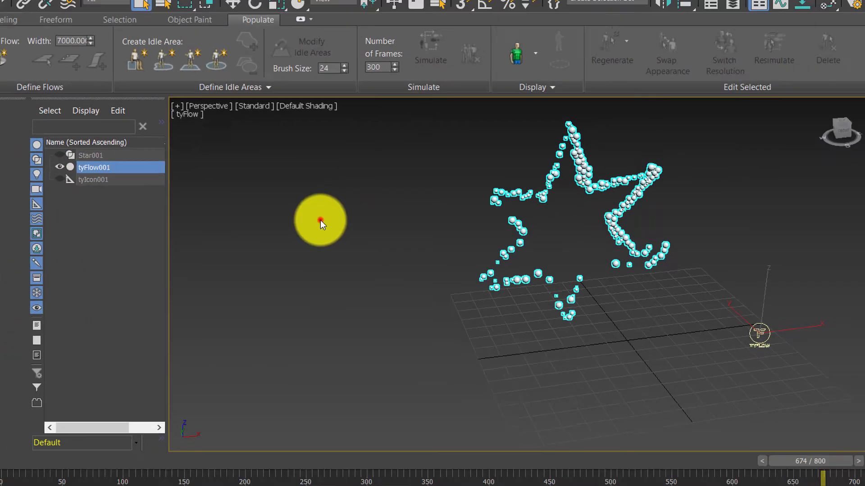
pyautogui.click(320, 220)
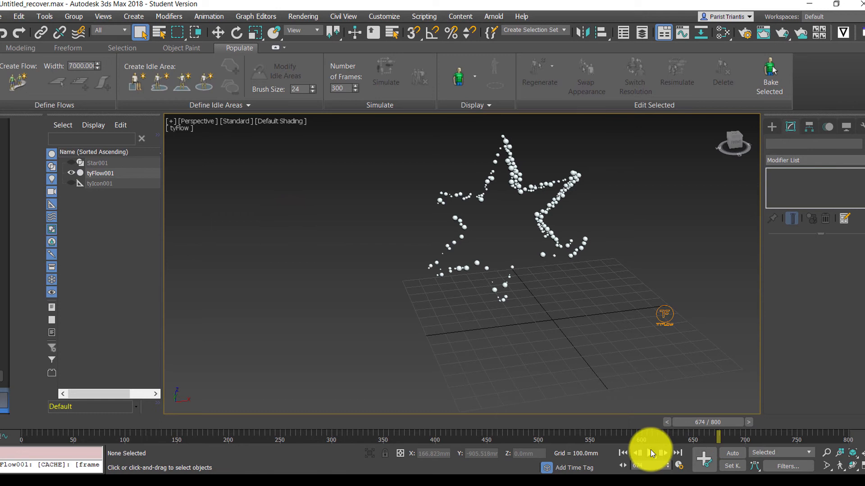
# Rewind to frame 0 and play the animation to review the particles without the star spline and icon
pyautogui.click(651, 453)
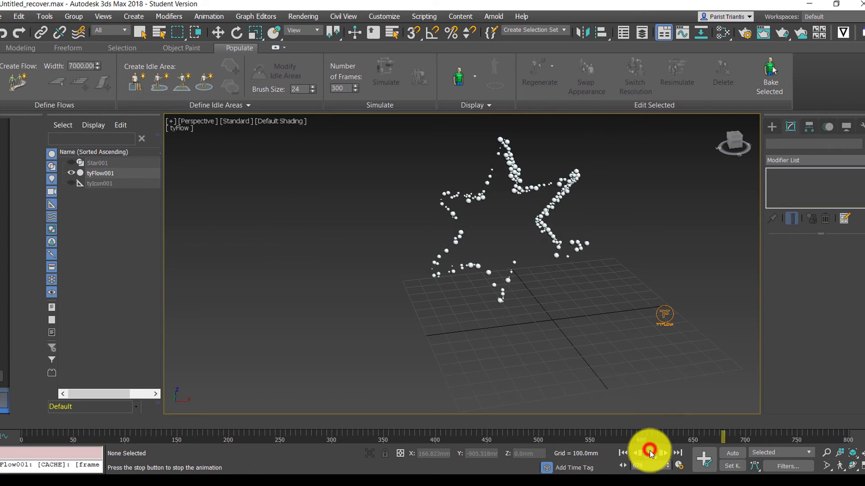
pyautogui.moveTo(764, 422); pyautogui.dragTo(20, 401)
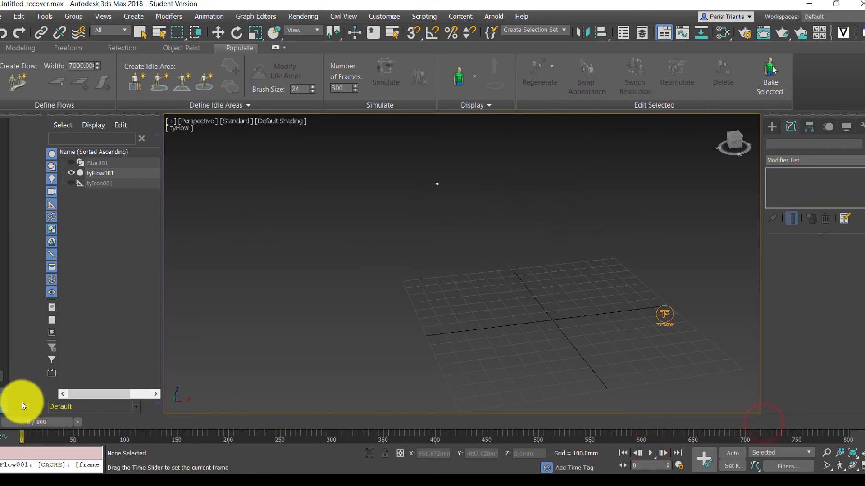
pyautogui.click(652, 453)
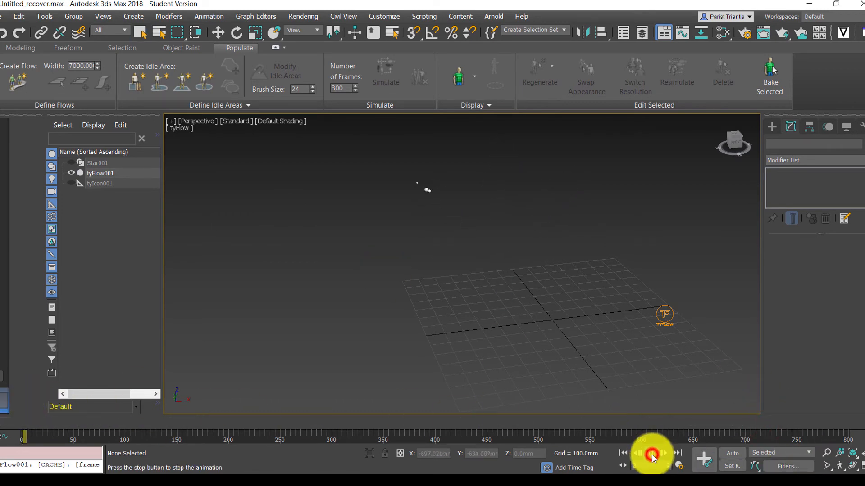